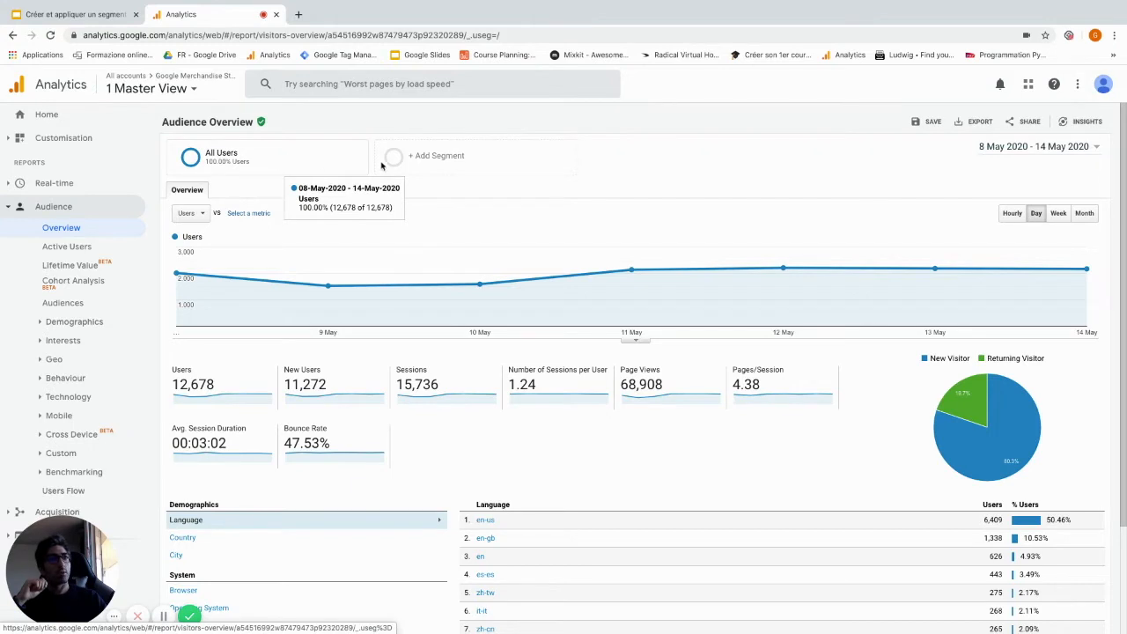
# Start a new segment and review its filter categories from Technology through Traffic Sources and Enhanced E-commerce to Conditions and Sequences
pyautogui.click(473, 165)
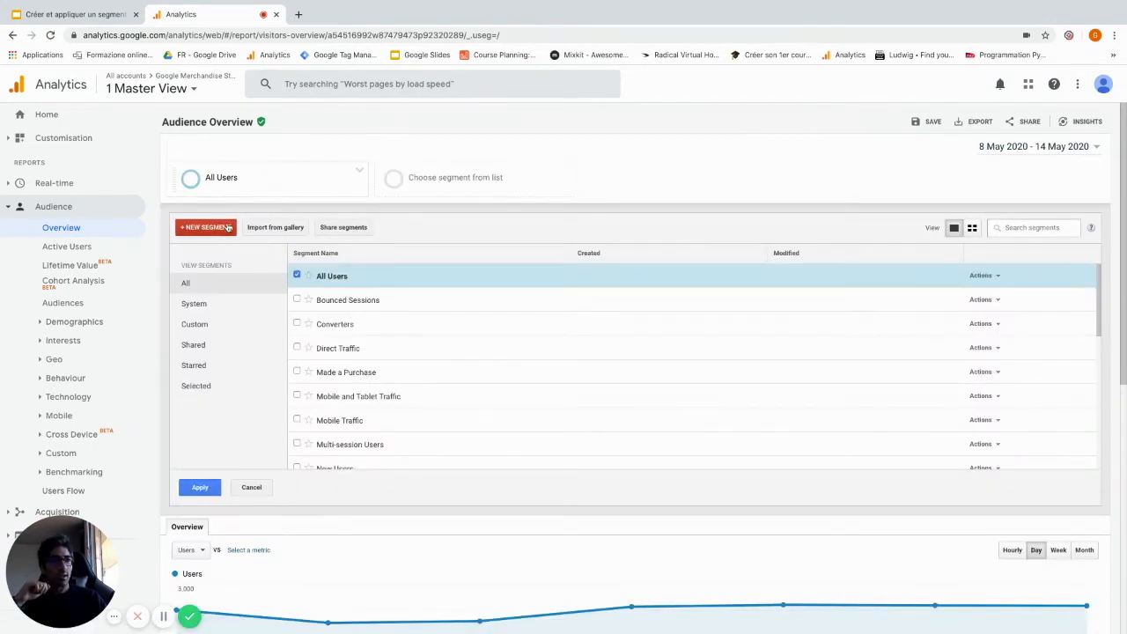
pyautogui.click(210, 229)
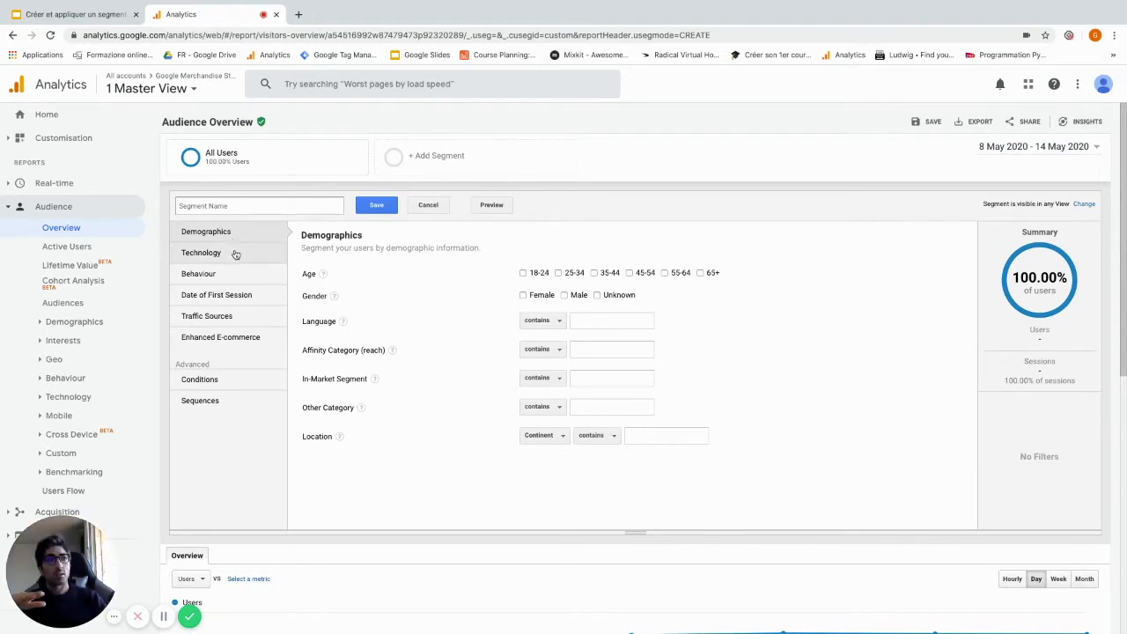
pyautogui.click(235, 253)
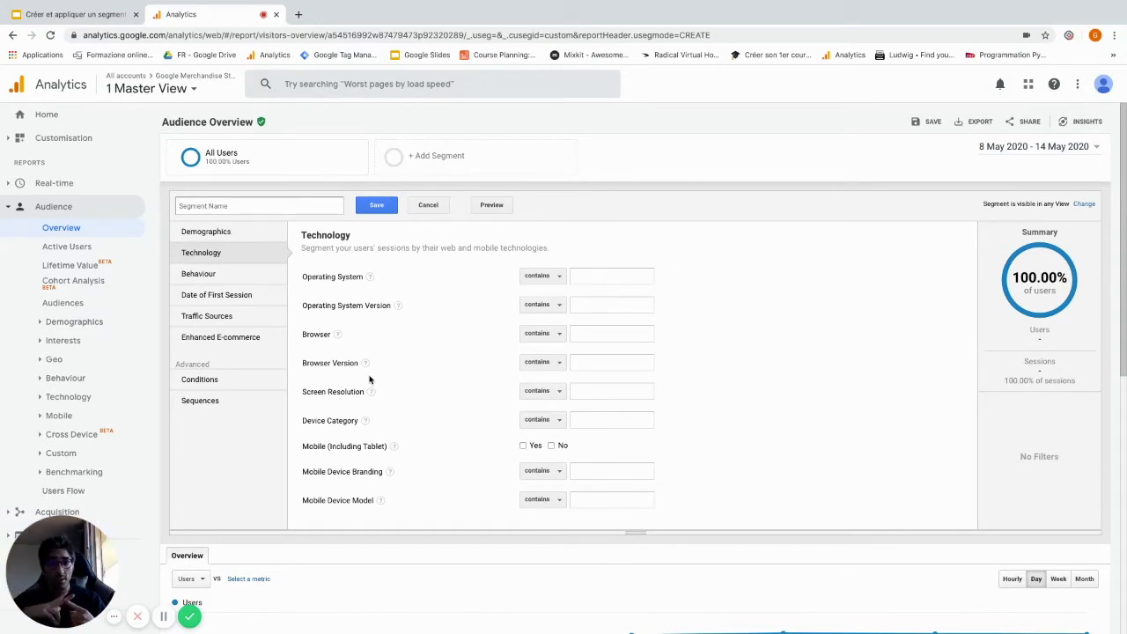
pyautogui.click(211, 275)
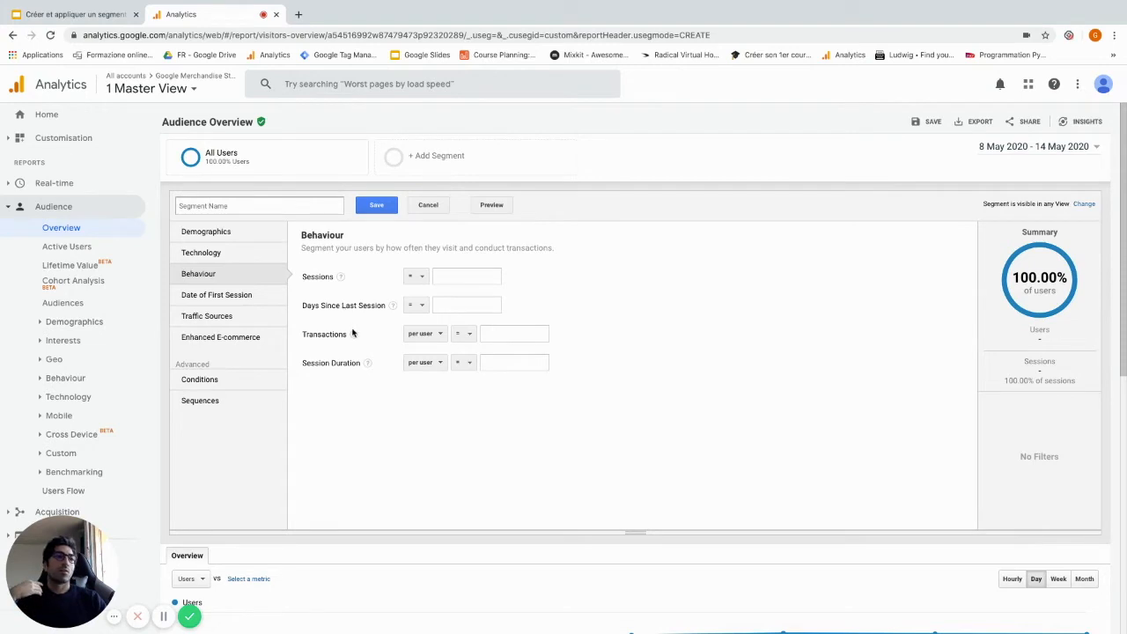
pyautogui.click(226, 298)
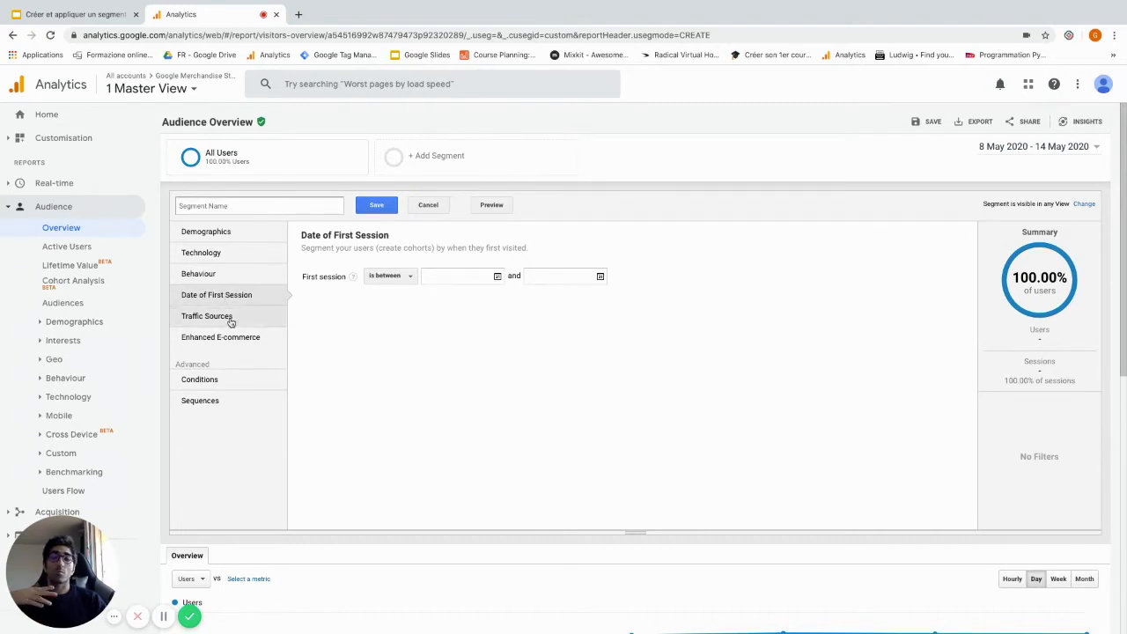
pyautogui.click(232, 324)
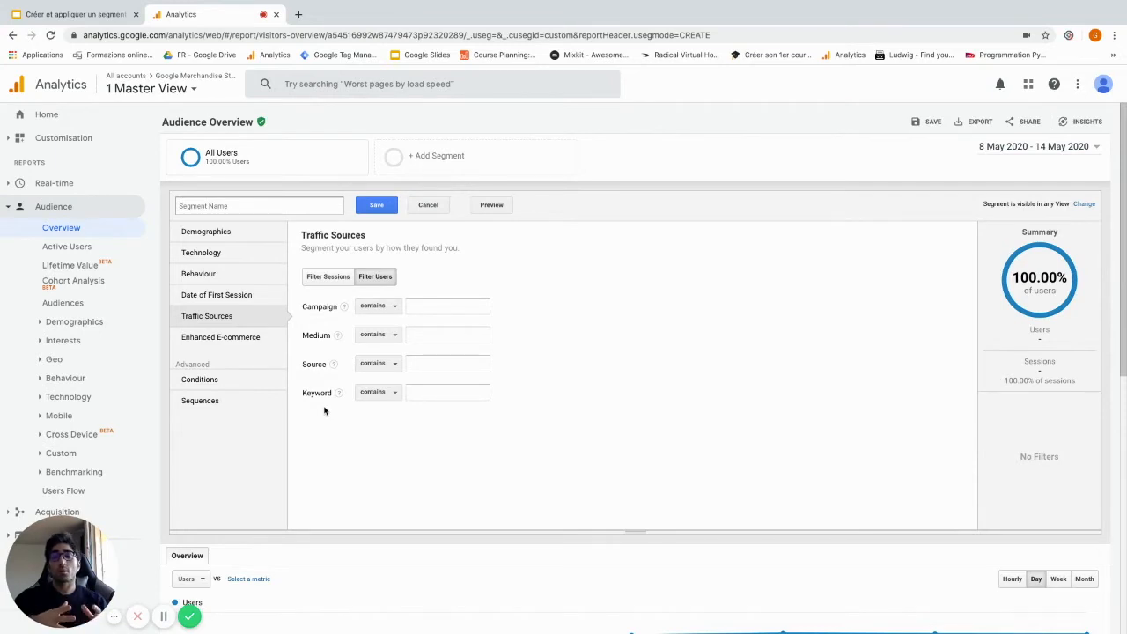
pyautogui.click(231, 336)
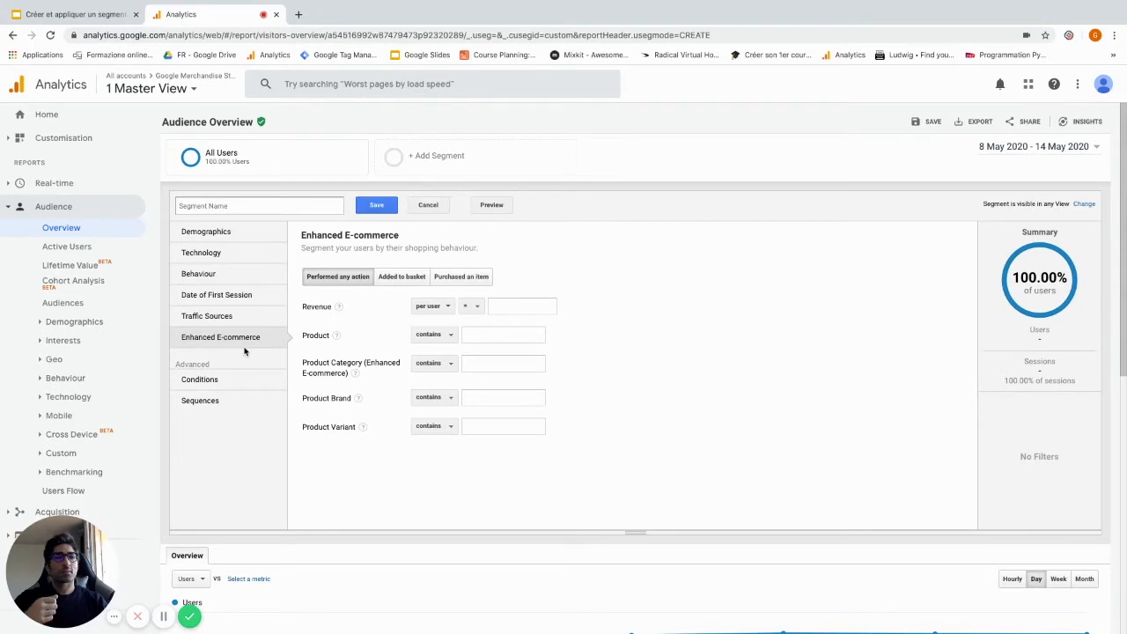
pyautogui.click(233, 378)
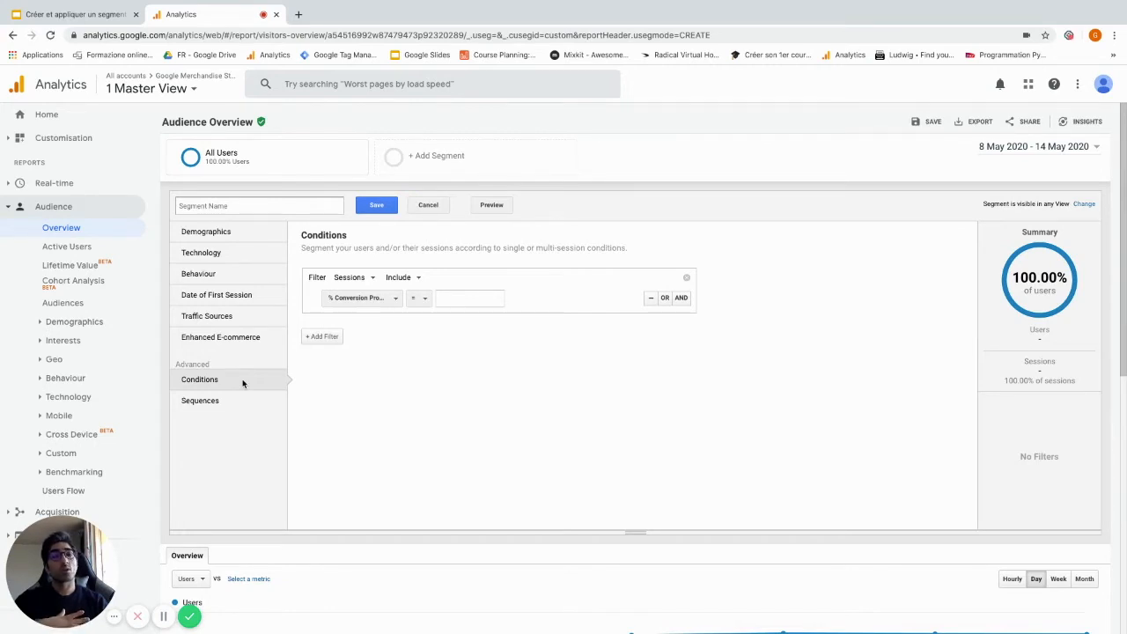
pyautogui.click(236, 404)
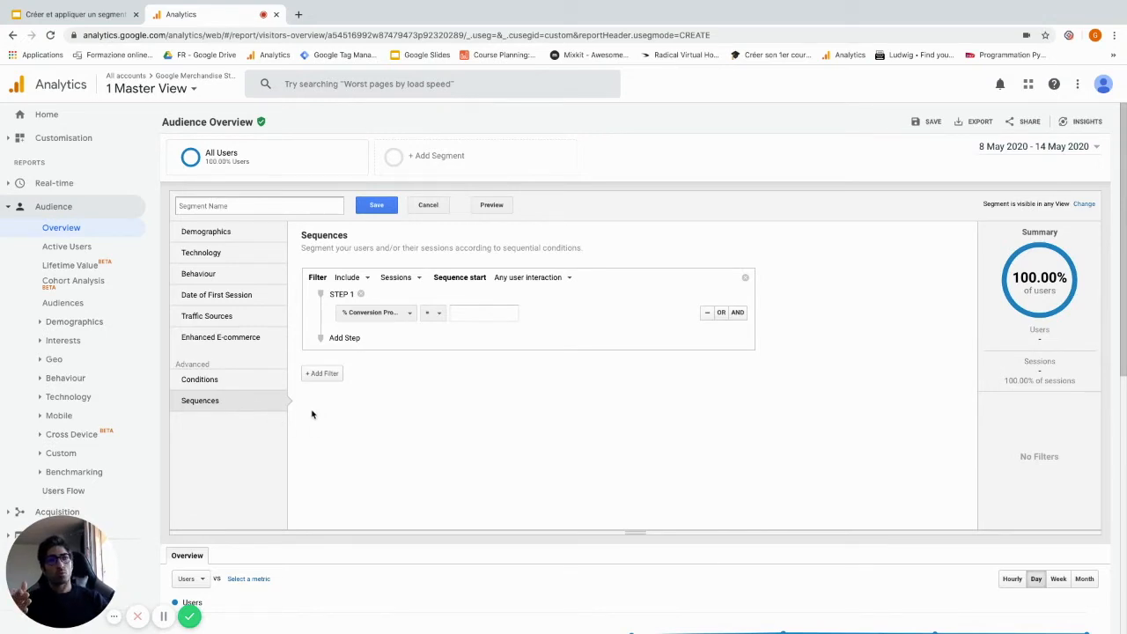
# Add a technology filter to the new segment so that Device Category contains "mobile"
pyautogui.click(218, 254)
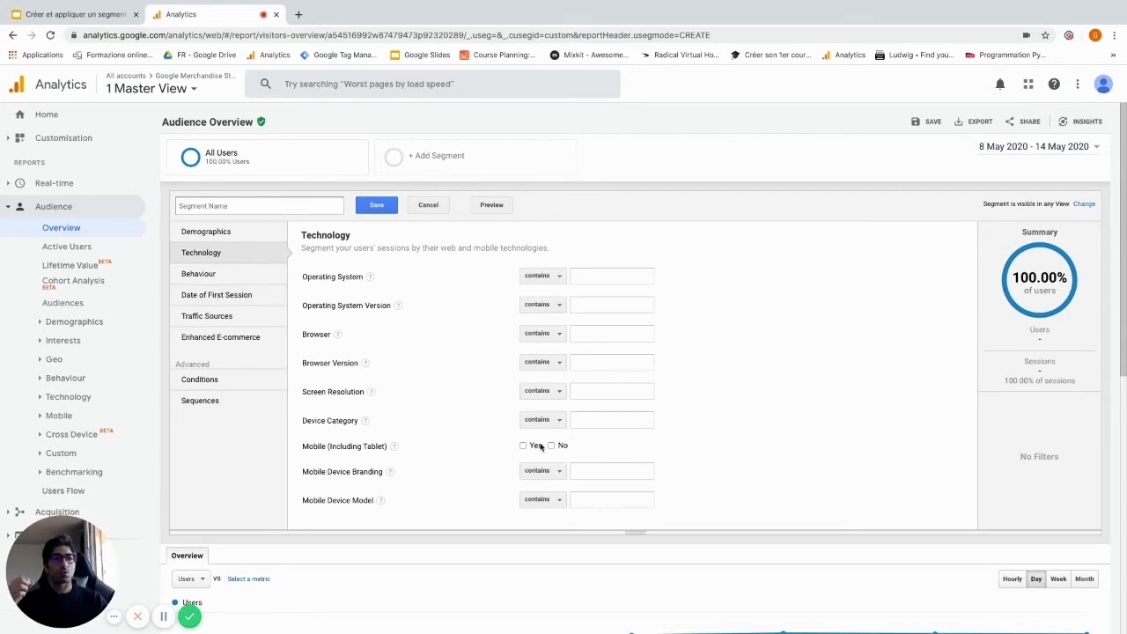
pyautogui.click(600, 423)
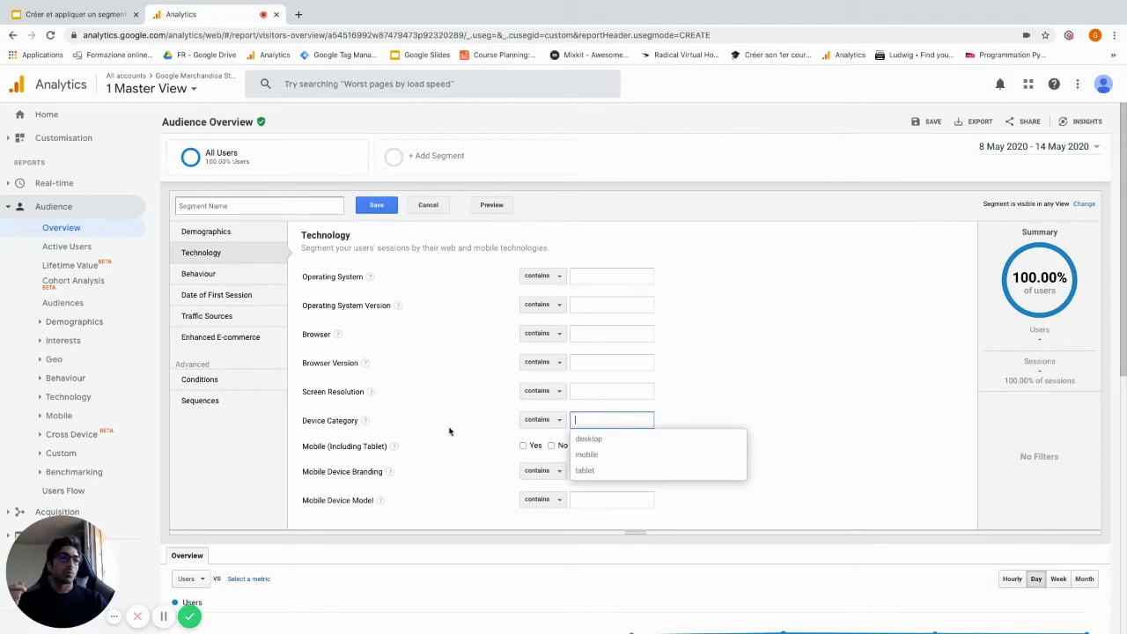
pyautogui.click(604, 460)
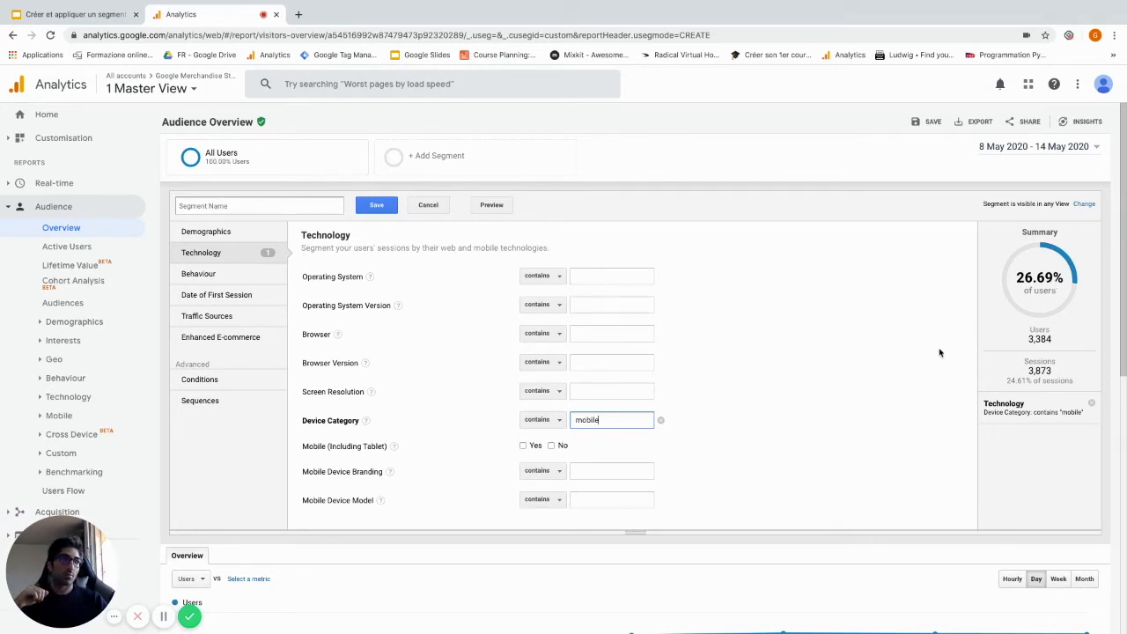
# Name the segment "User Mobile site" and save it so it applies to the Audience Overview report
pyautogui.click(267, 206)
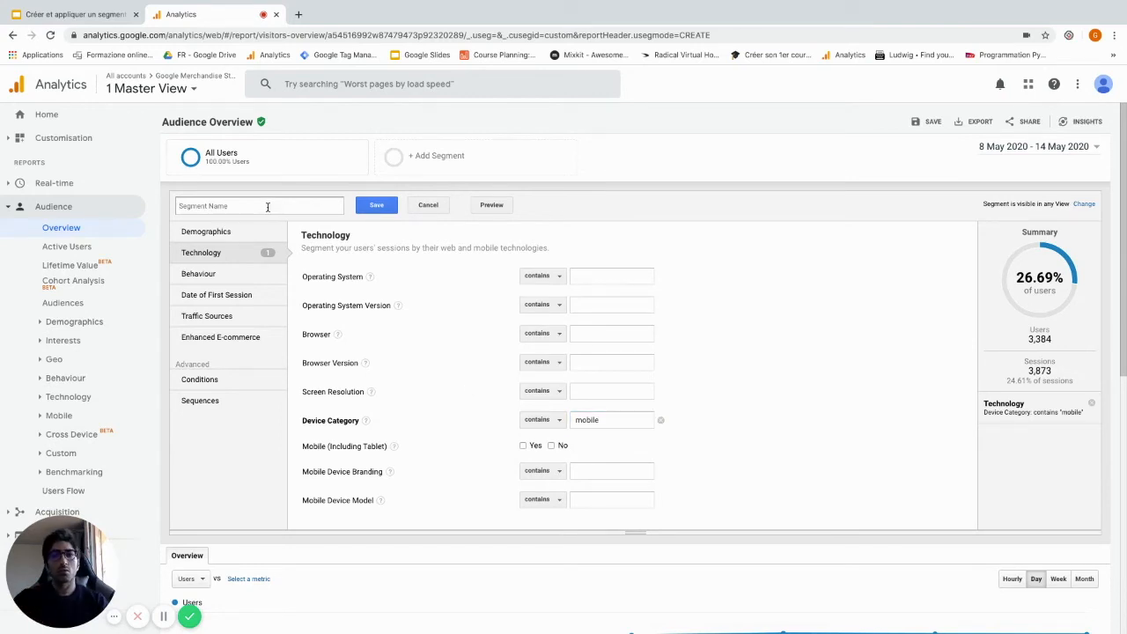
pyautogui.write('U')
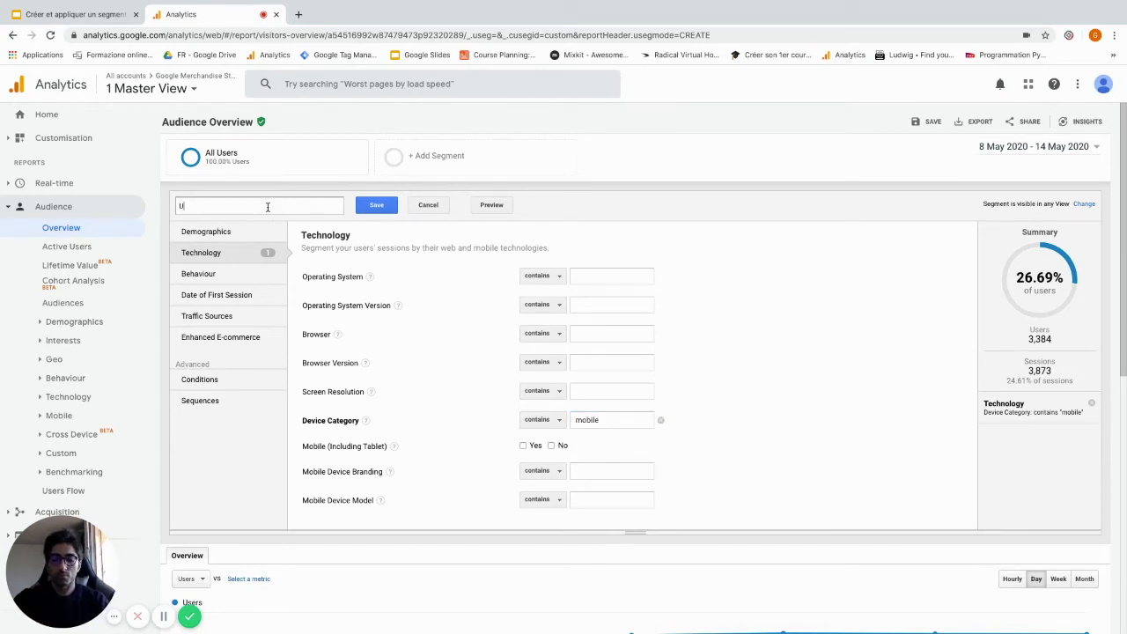
pyautogui.write('ser Mobile site')
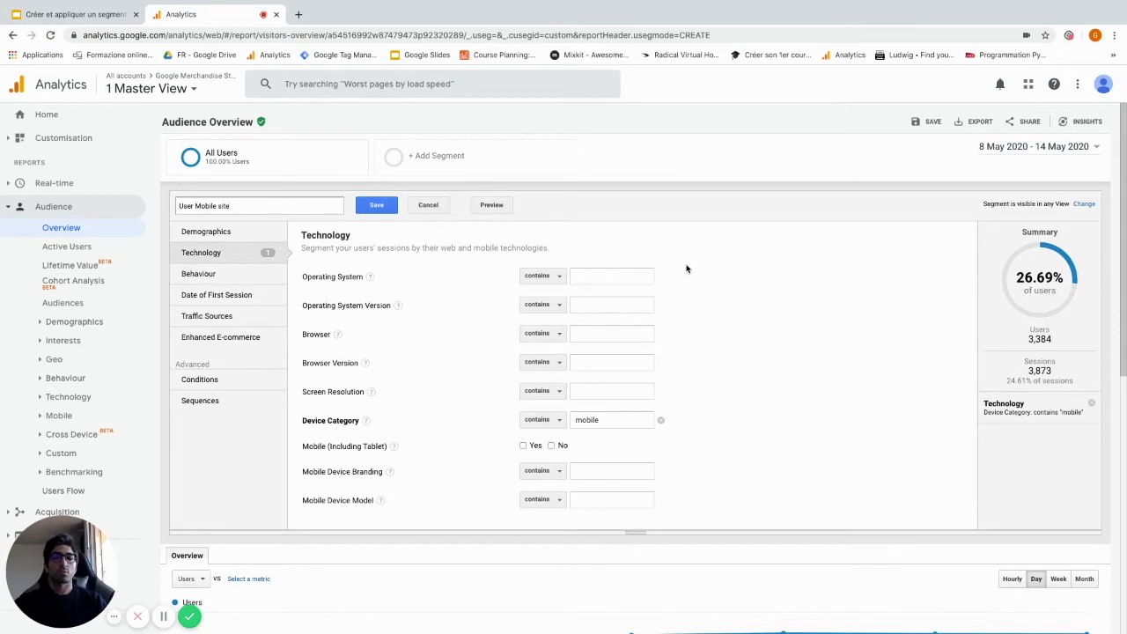
pyautogui.rightClick(369, 207)
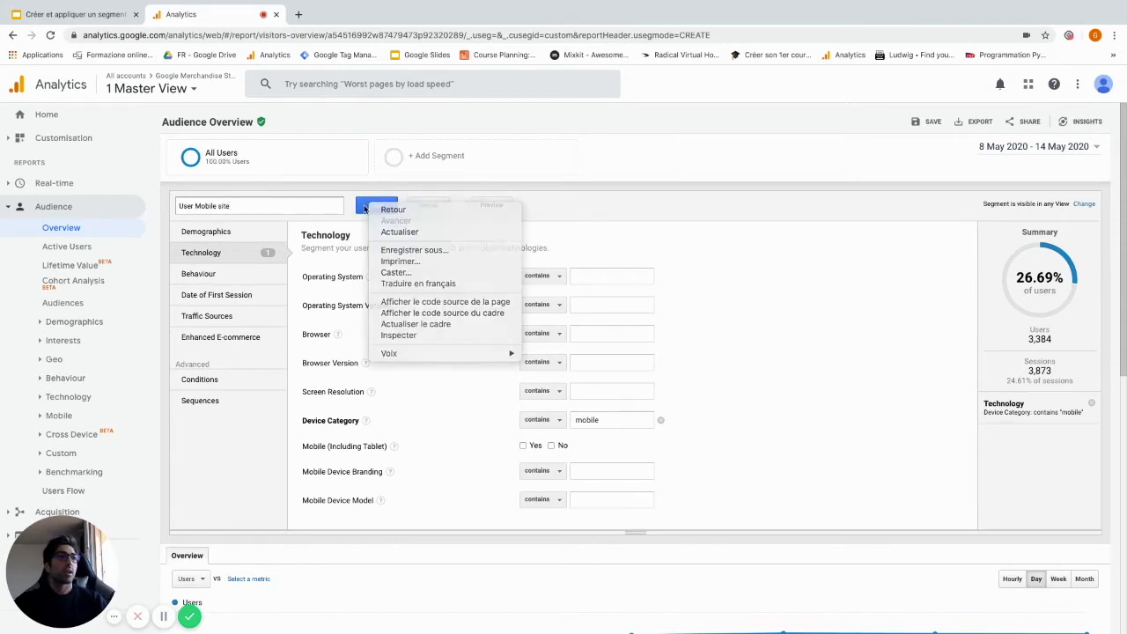
pyautogui.click(376, 207)
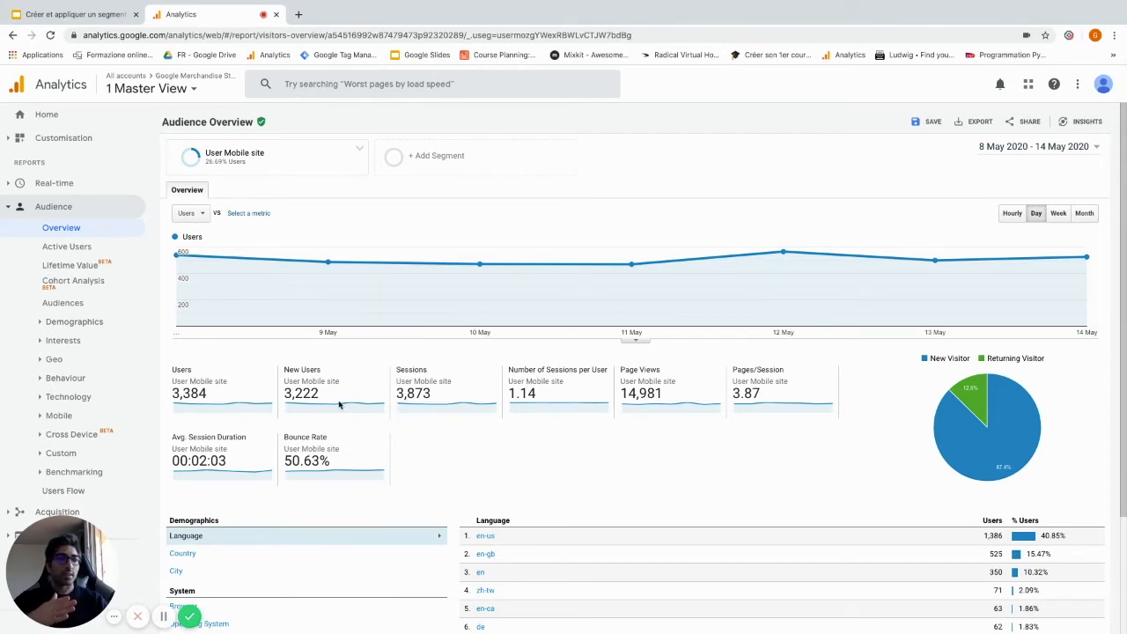
# Review the mobile segment's audience metrics and break its users down by country
pyautogui.moveTo(228, 381); pyautogui.dragTo(173, 380)
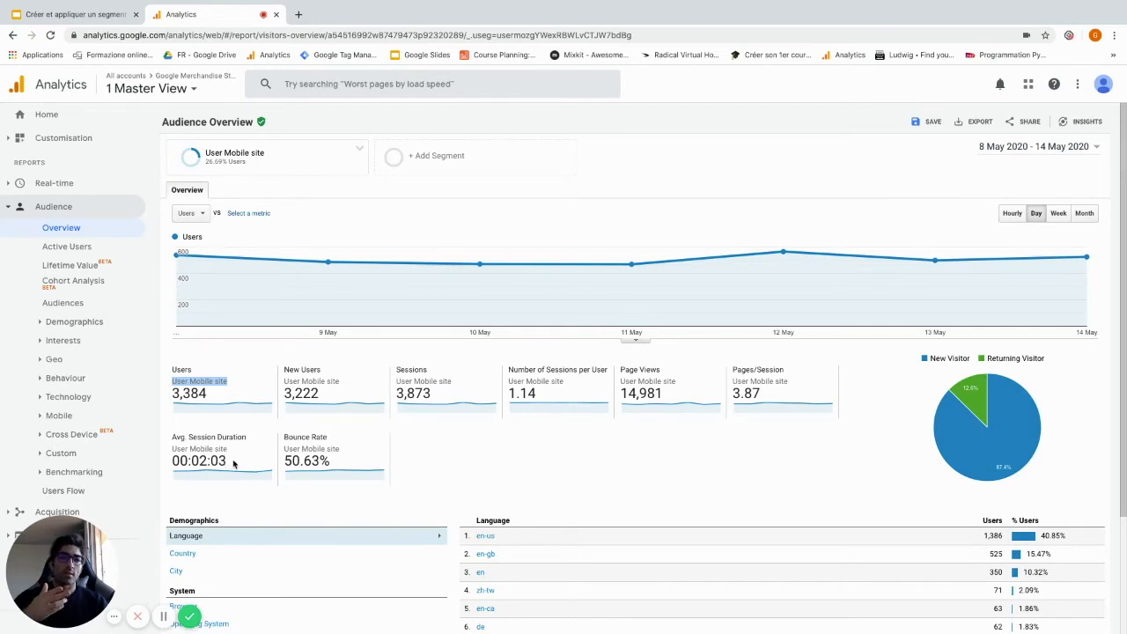
pyautogui.scroll(-2, 538, 443)
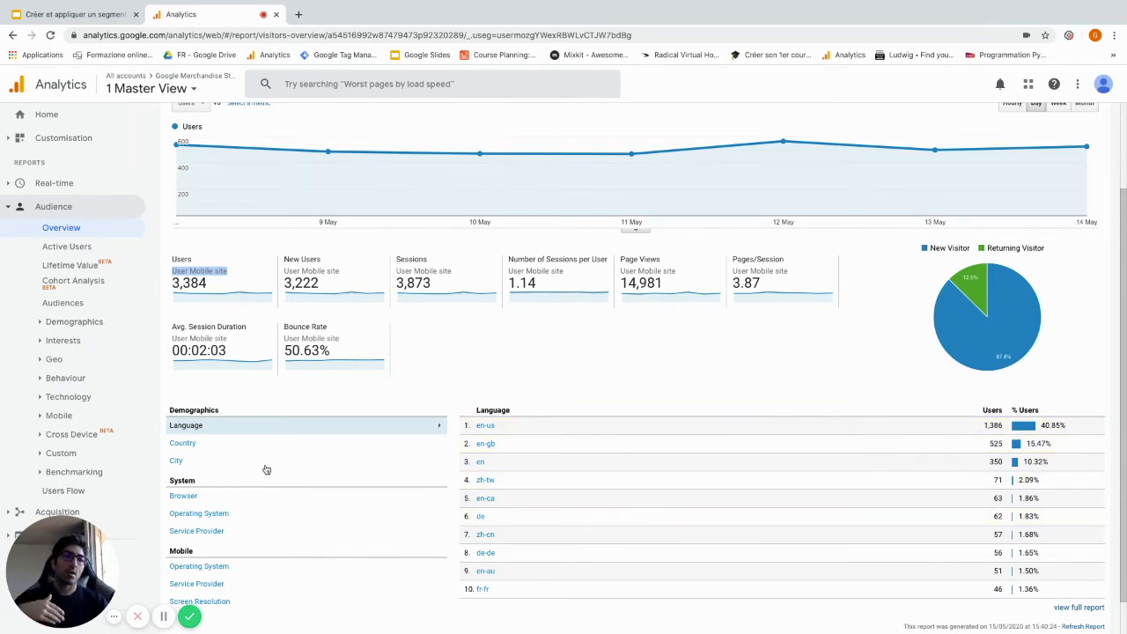
pyautogui.scroll(-1, 232, 478)
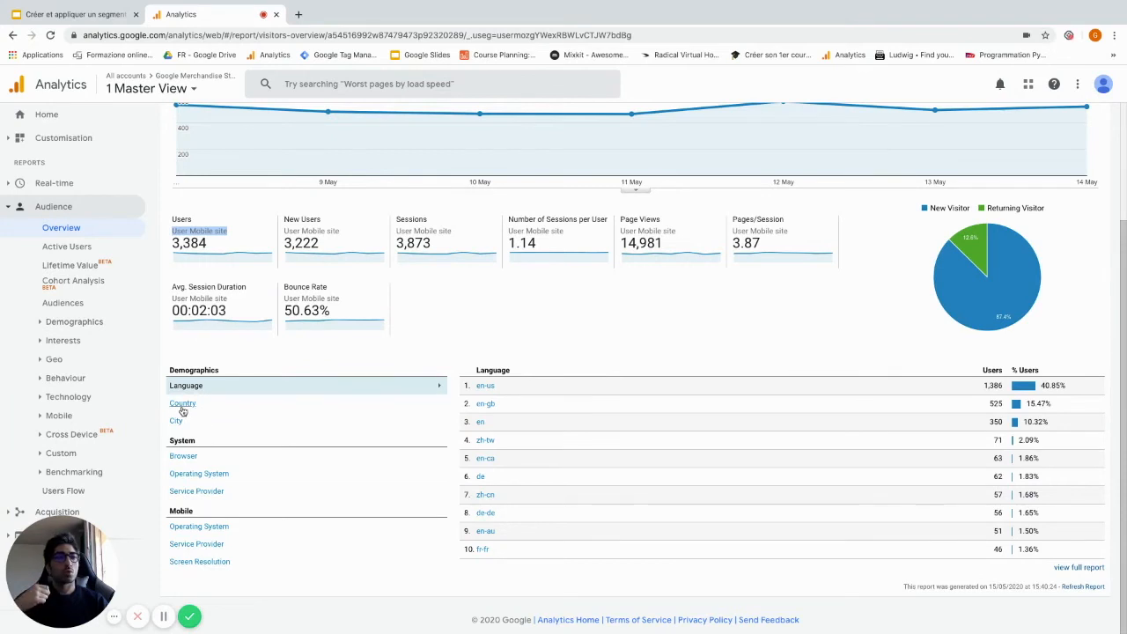
pyautogui.click(182, 405)
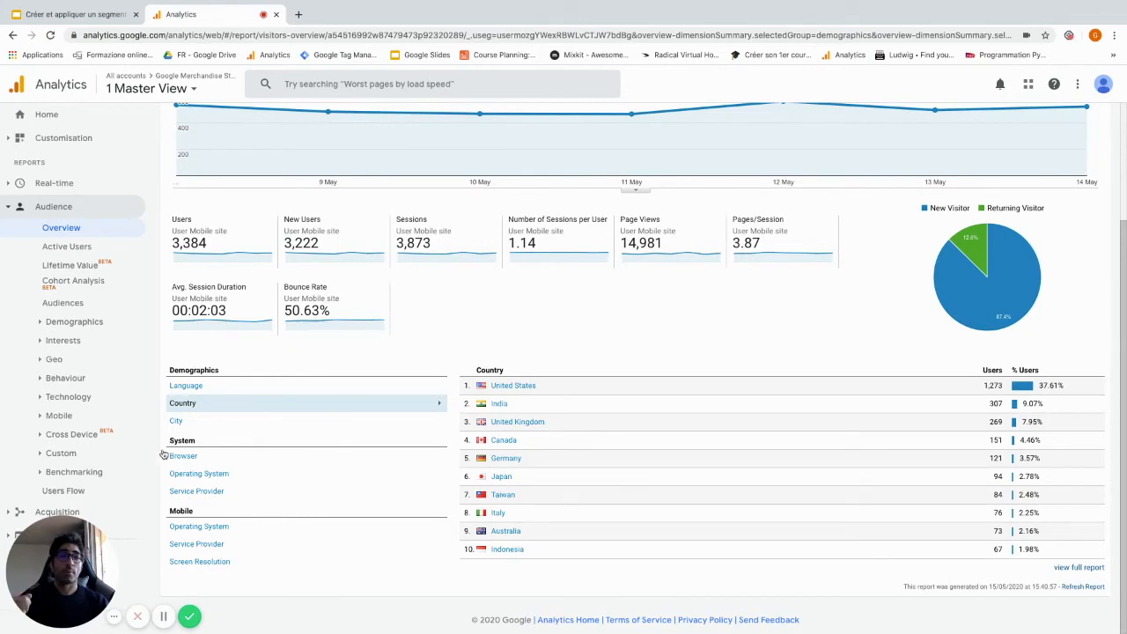
# View the E-commerce Product Performance report under Conversions for the mobile segment
pyautogui.scroll(-1, 71, 458)
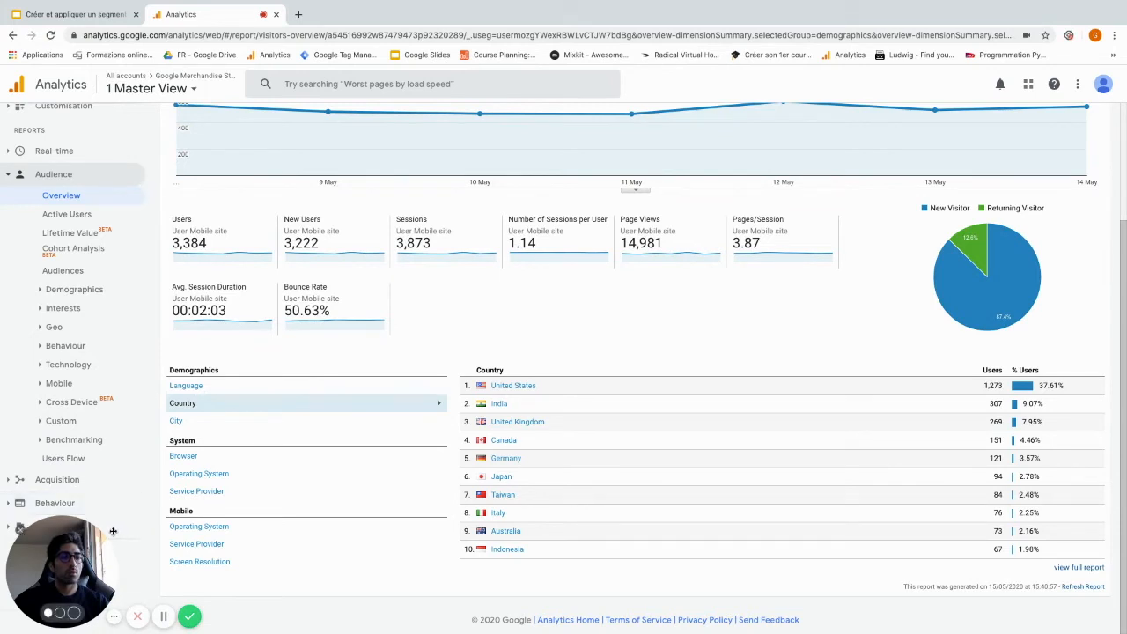
pyautogui.moveTo(113, 530); pyautogui.dragTo(237, 547)
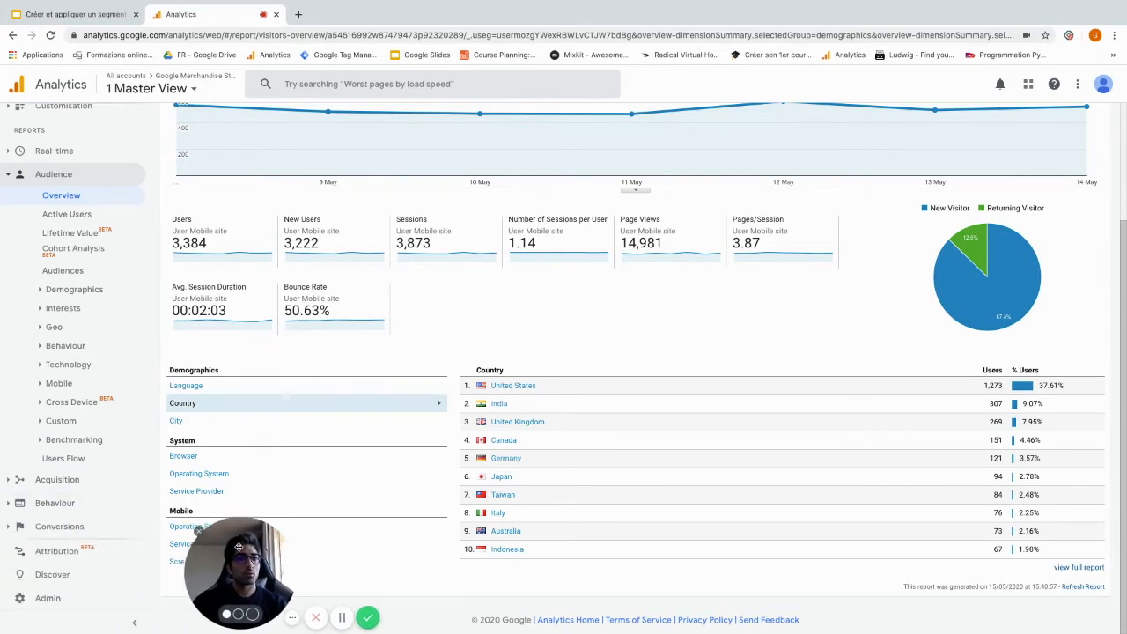
pyautogui.click(59, 525)
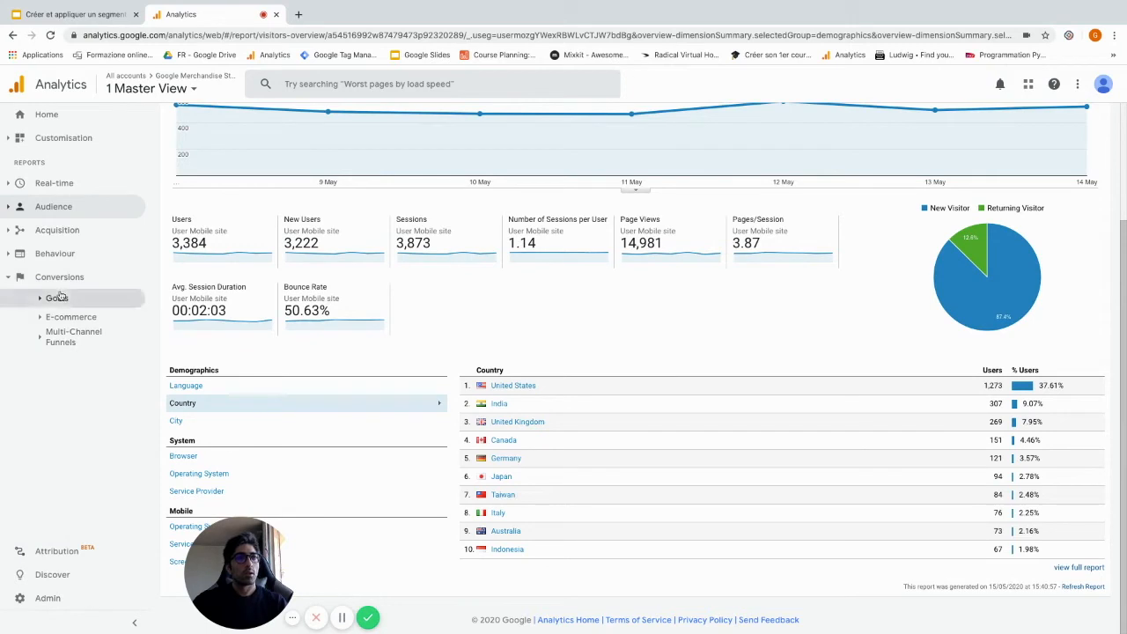
pyautogui.click(72, 319)
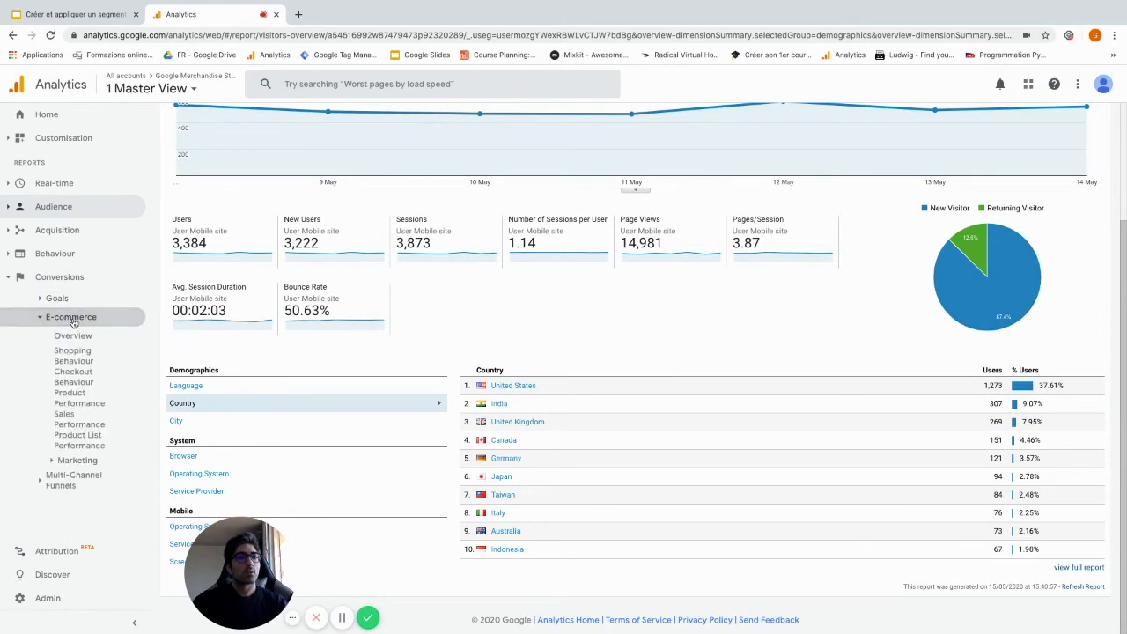
pyautogui.click(88, 403)
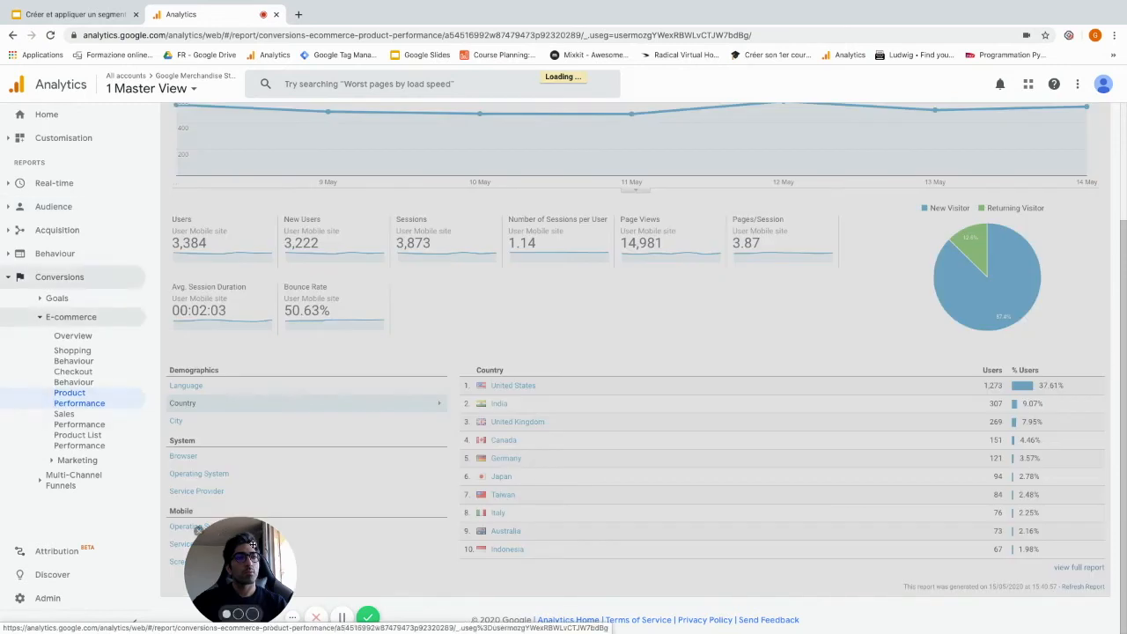
pyautogui.moveTo(252, 544); pyautogui.dragTo(72, 526)
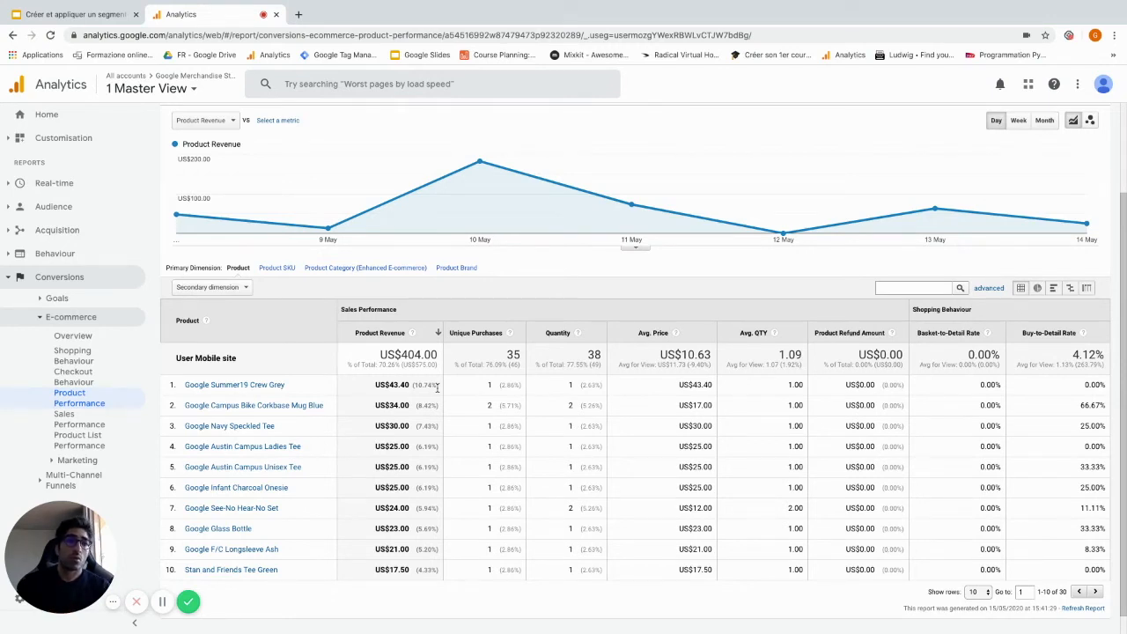
# View the All Pages report within the Behaviour site content reports for the mobile segment
pyautogui.click(55, 256)
pyautogui.click(67, 318)
pyautogui.click(71, 331)
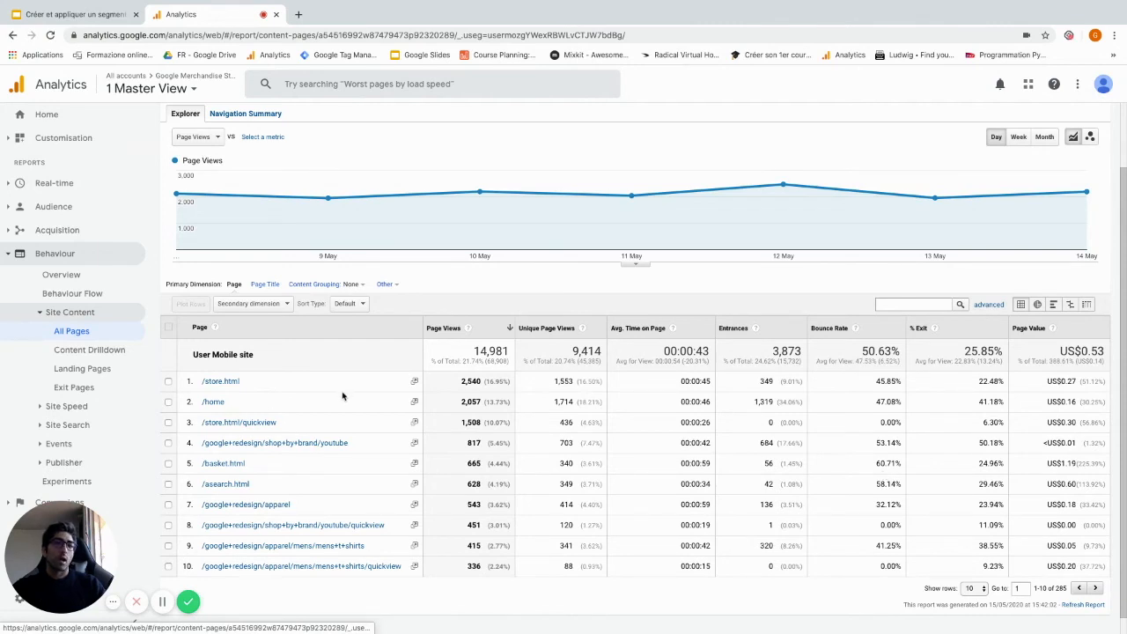
# Create an additional segment with a technology filter where Device Category contains "desktop"
pyautogui.scroll(1, 396, 418)
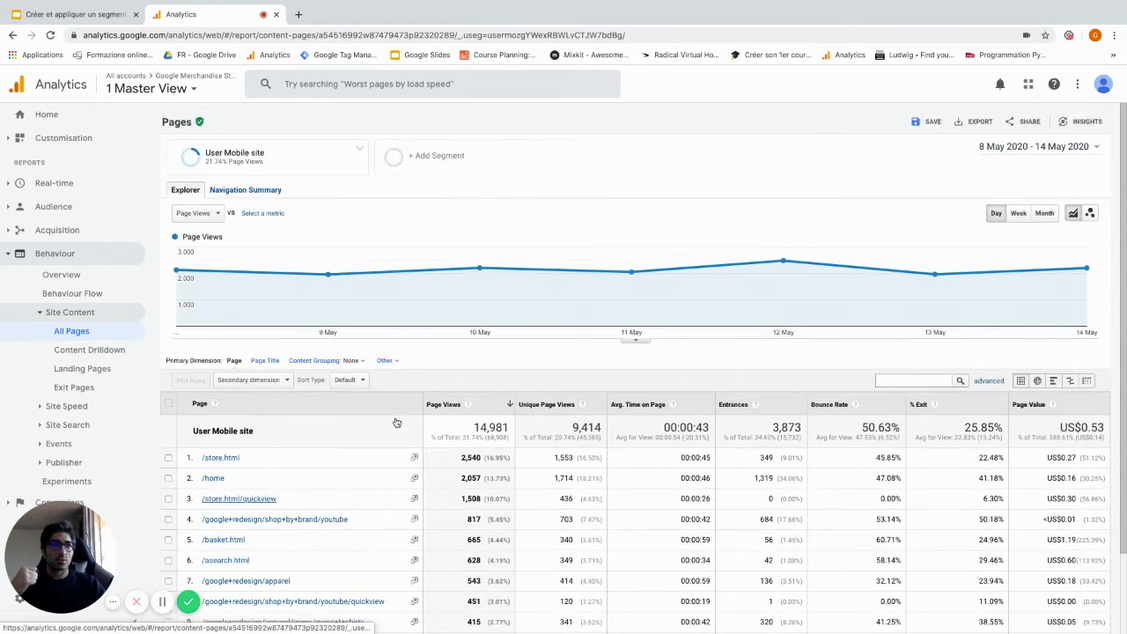
pyautogui.click(431, 155)
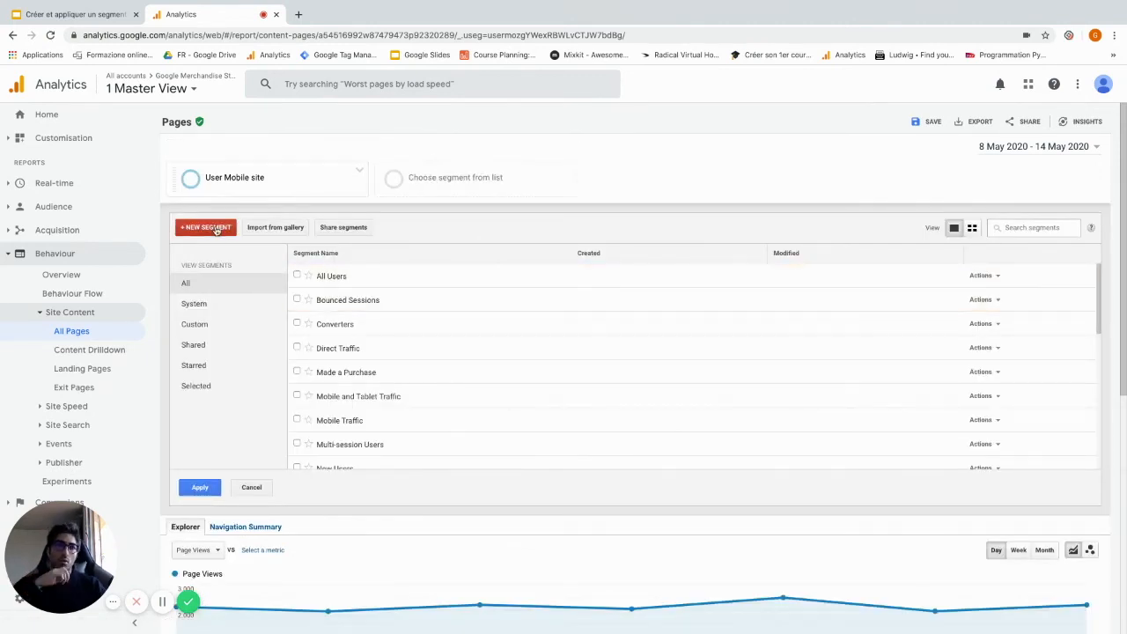
pyautogui.click(215, 229)
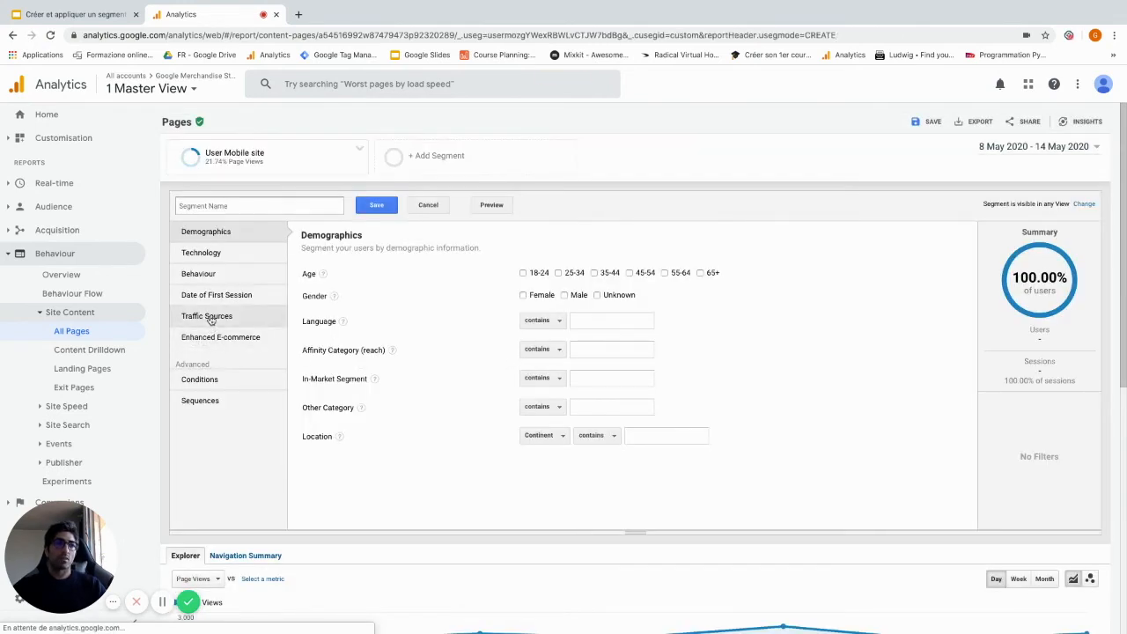
pyautogui.click(212, 254)
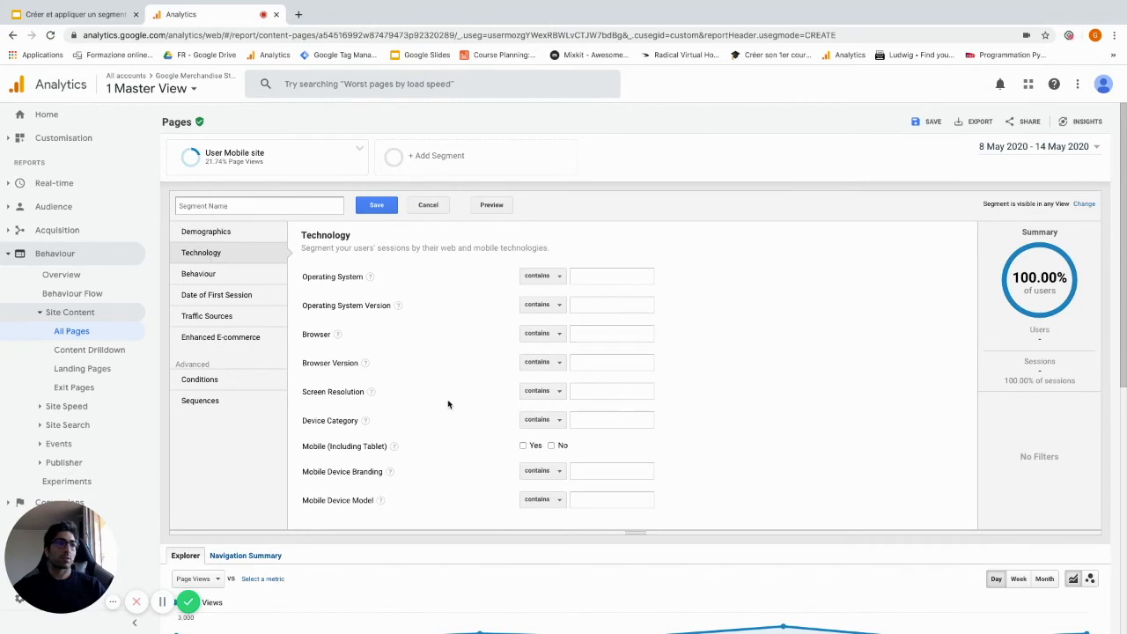
pyautogui.click(620, 421)
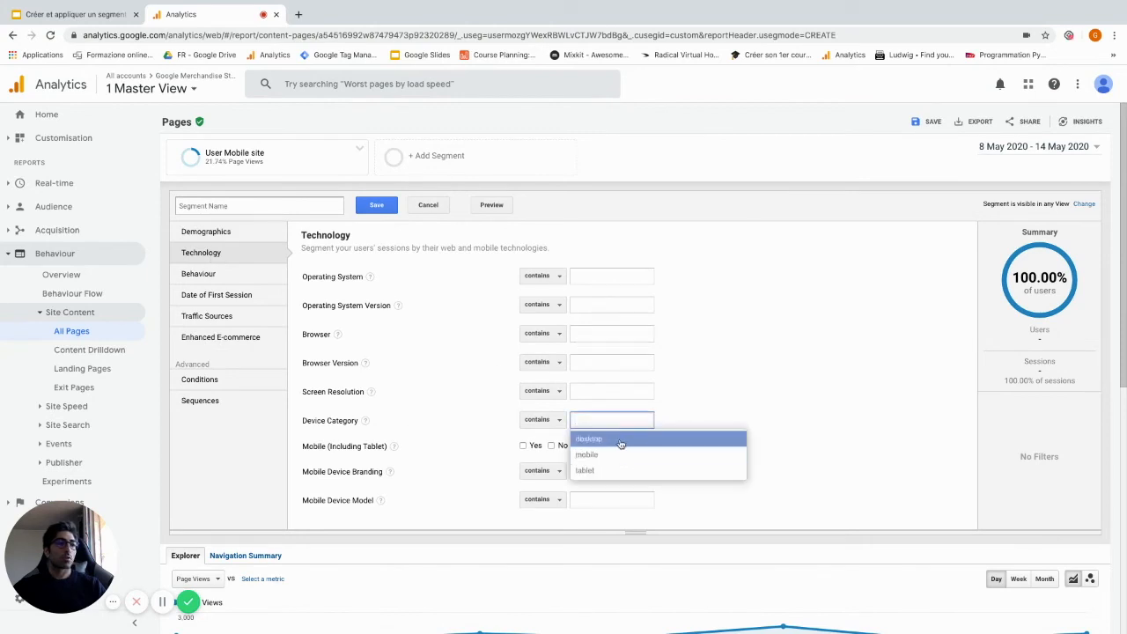
pyautogui.click(621, 439)
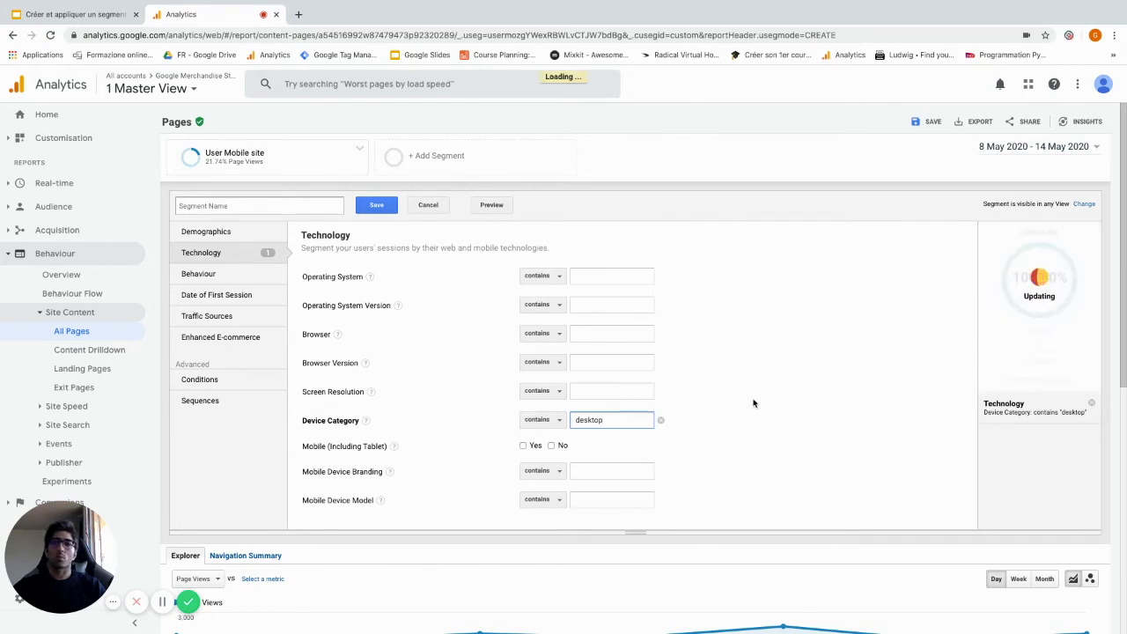
# Name the second segment "User Desktop site" and save it to apply it alongside the mobile segment
pyautogui.click(287, 207)
pyautogui.write('U')
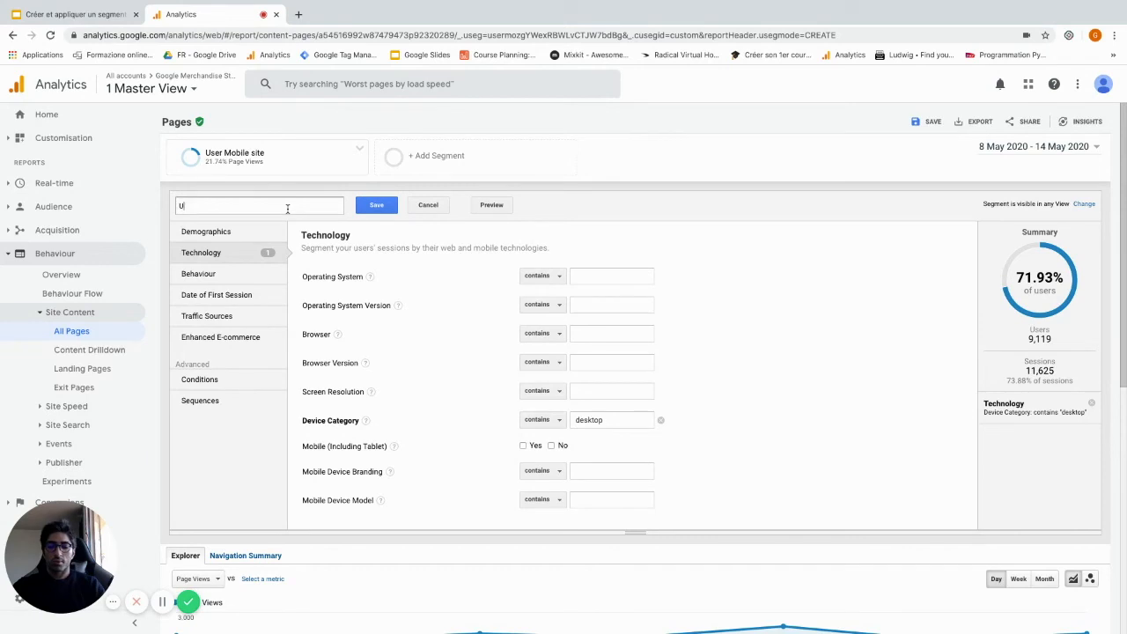
pyautogui.write('ser Mo')
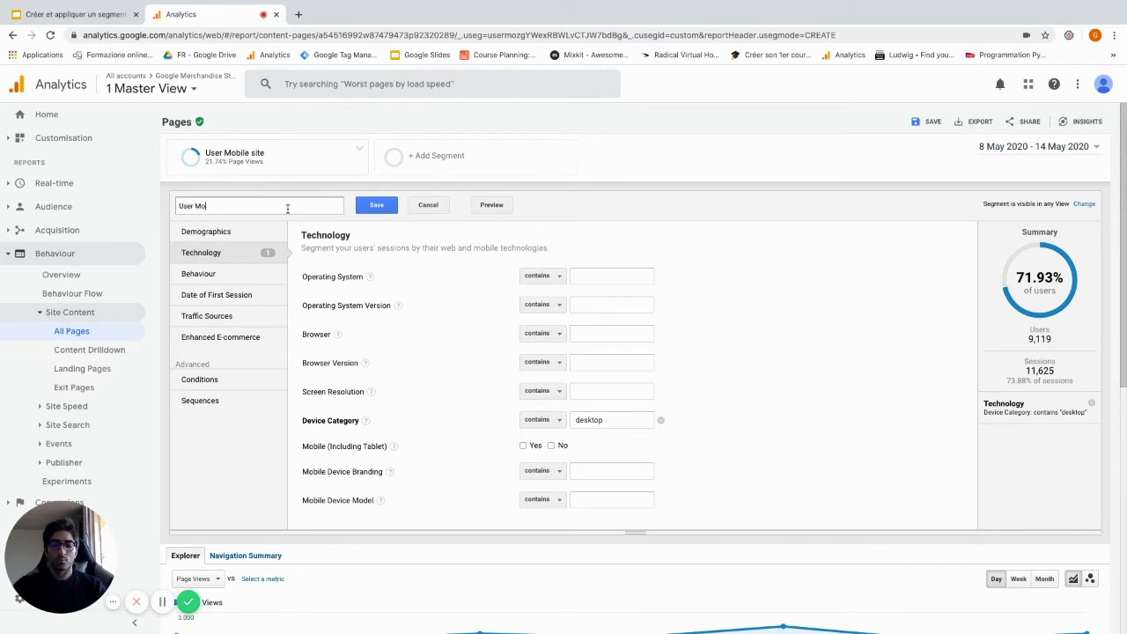
pyautogui.press('BackSpace')
pyautogui.press('BackSpace')
pyautogui.write('Desktop site')
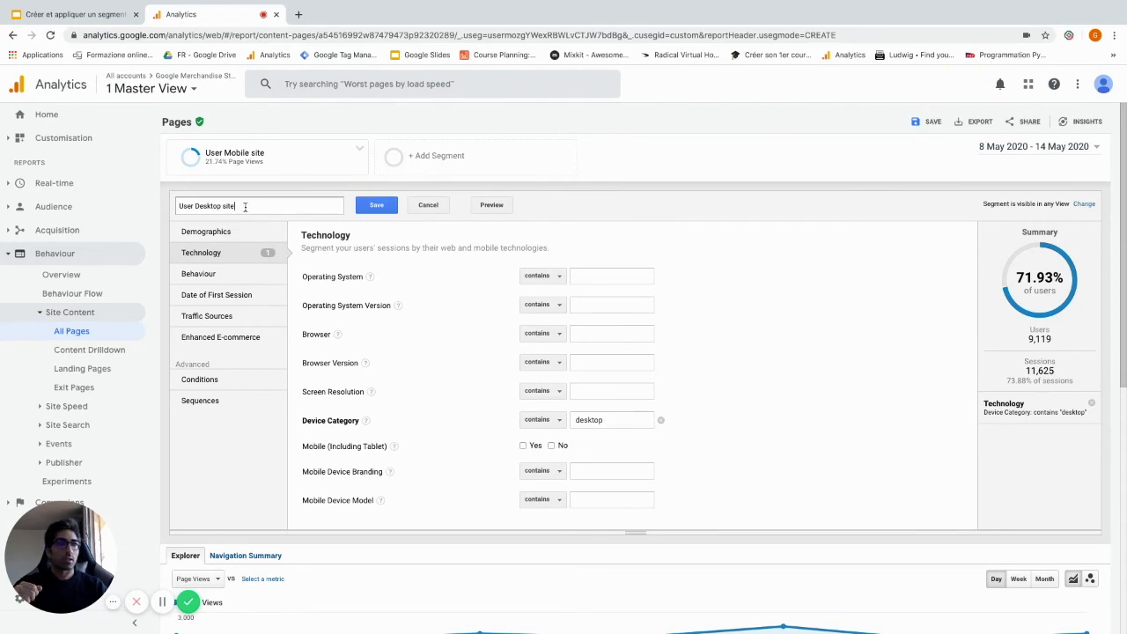
pyautogui.click(368, 208)
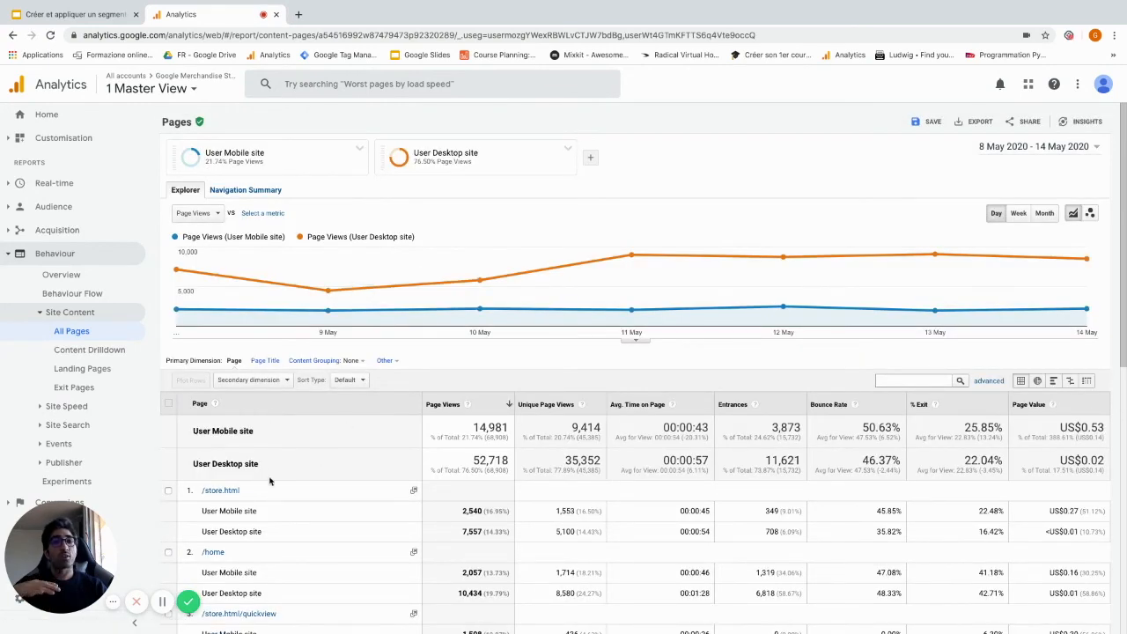
# Compare the page metrics of the mobile and desktop segments in the pages table
pyautogui.scroll(-1, 356, 456)
pyautogui.scroll(-2, 356, 456)
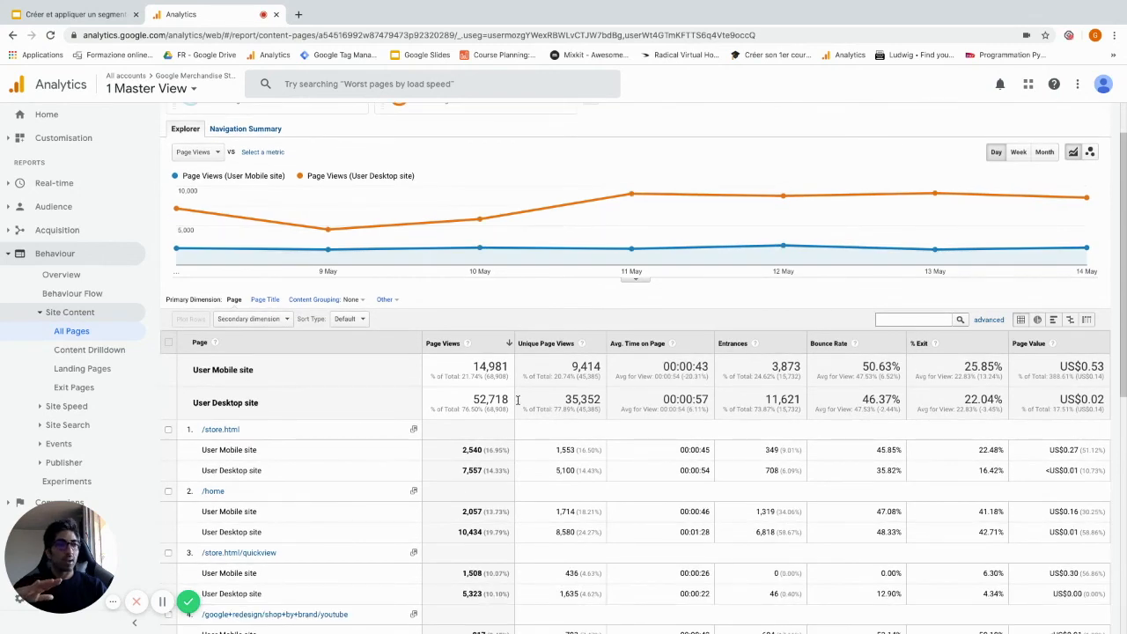